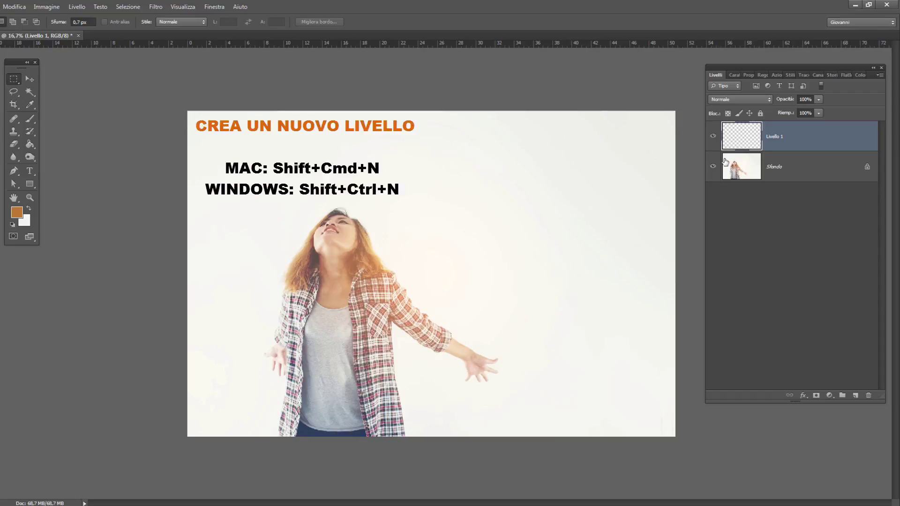
# Step: Start a new layer, Livello 2, above Livello 1 with Shift+Ctrl+N
pyautogui.hotkey('ctrl', 'shift', 'n')
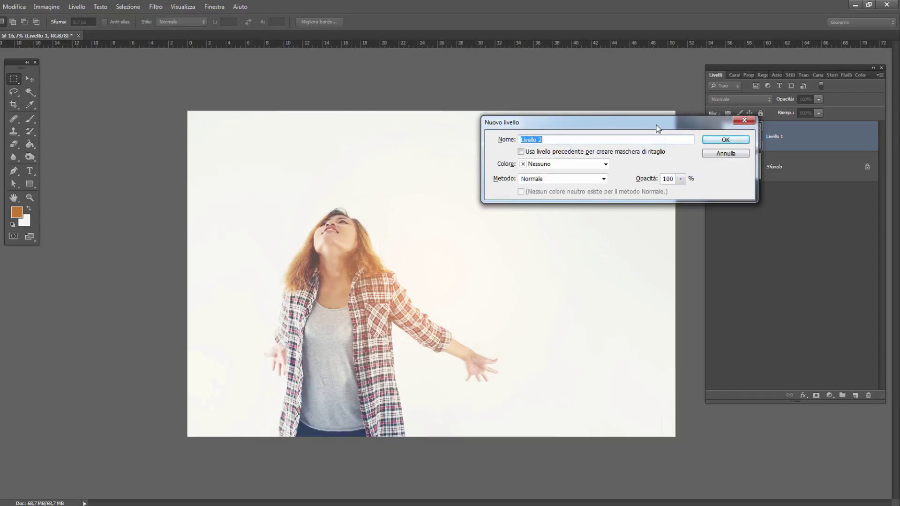
# Step: Try Sovrapponi mode with neutral grey fill, cancel the new layer, then delete Livello 1
pyautogui.moveTo(654, 128); pyautogui.dragTo(636, 116)
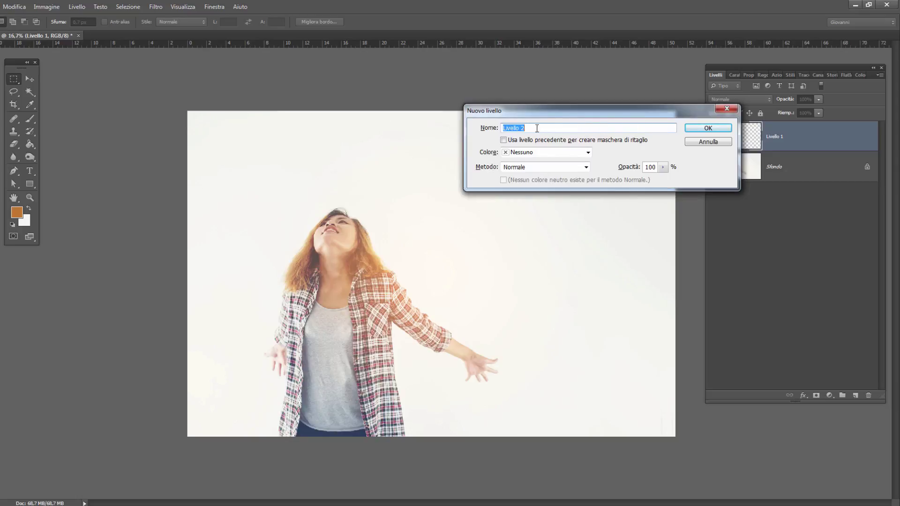
pyautogui.click(521, 151)
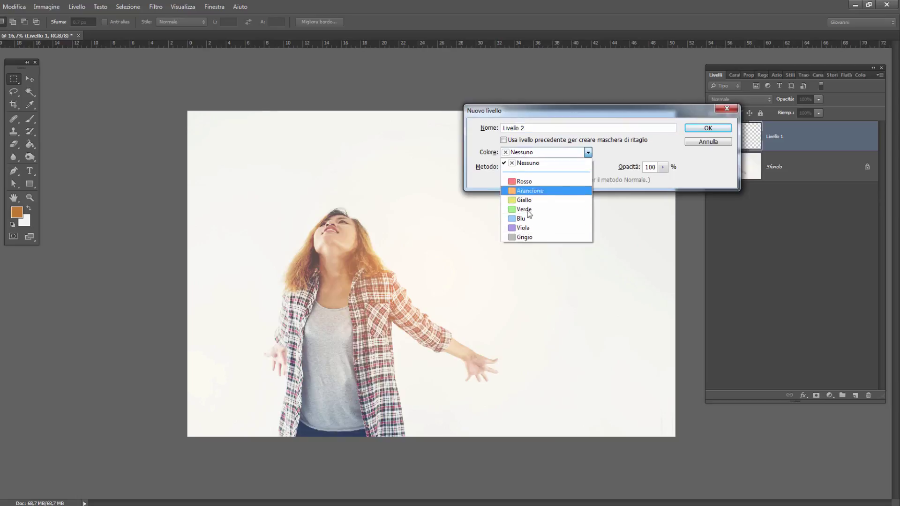
pyautogui.click(631, 150)
pyautogui.click(568, 167)
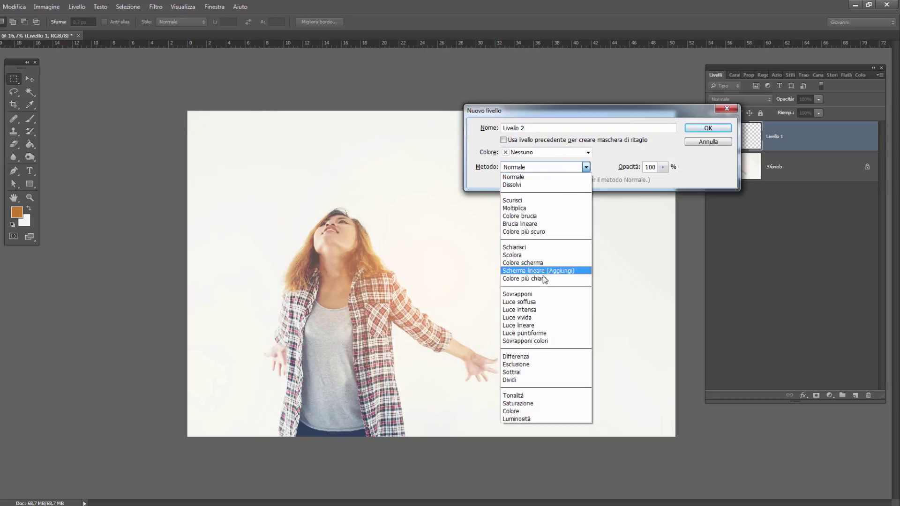
pyautogui.click(544, 294)
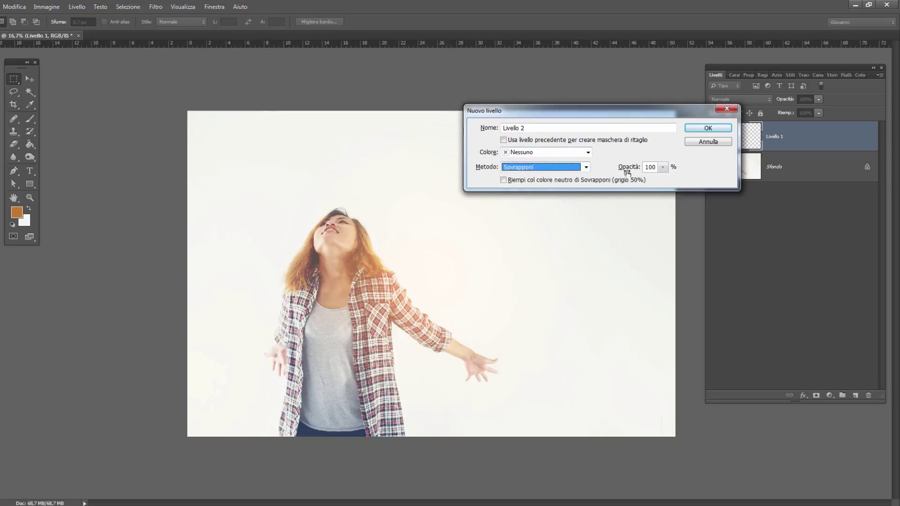
pyautogui.click(503, 180)
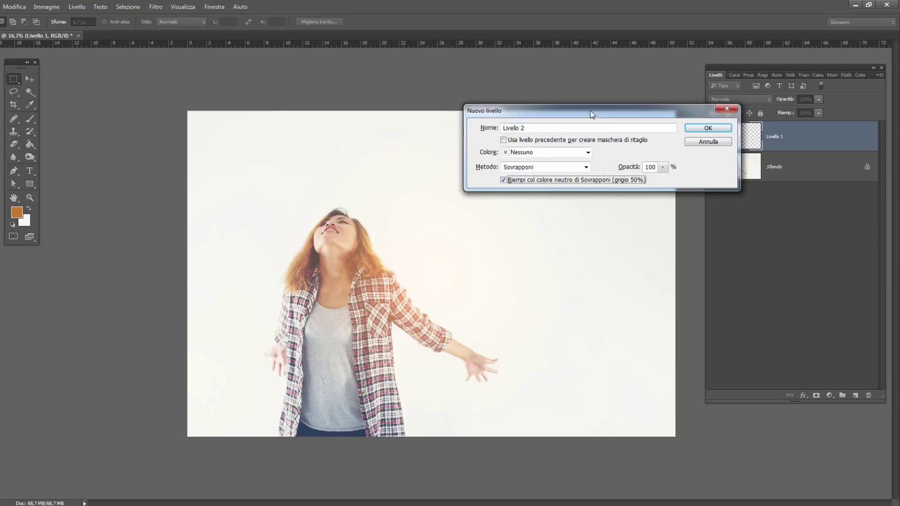
pyautogui.click(716, 142)
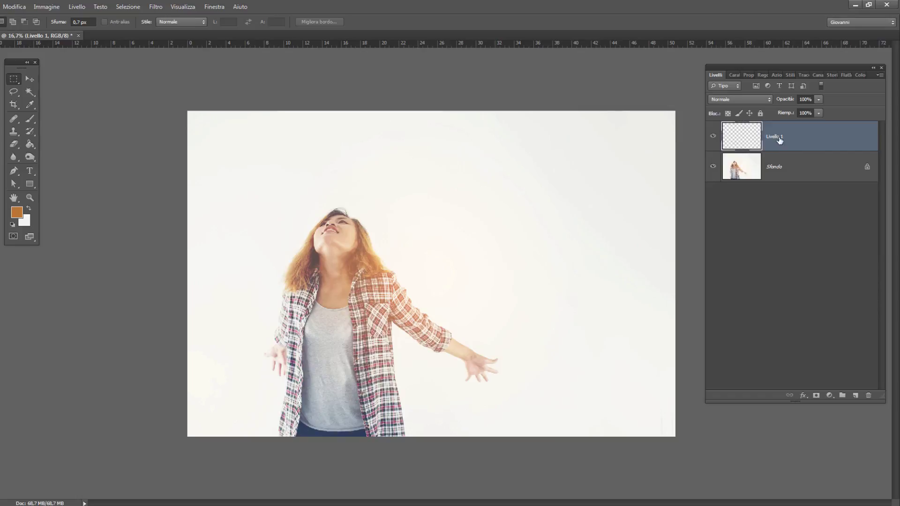
pyautogui.press('Delete')
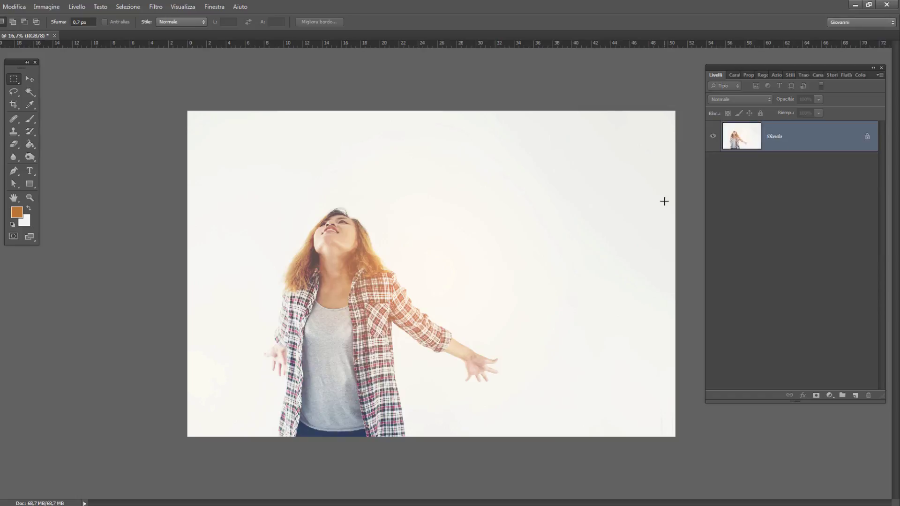
# Step: Double-click Sfondo and confirm to convert it into the regular layer Livello 0
pyautogui.doubleClick(791, 139)
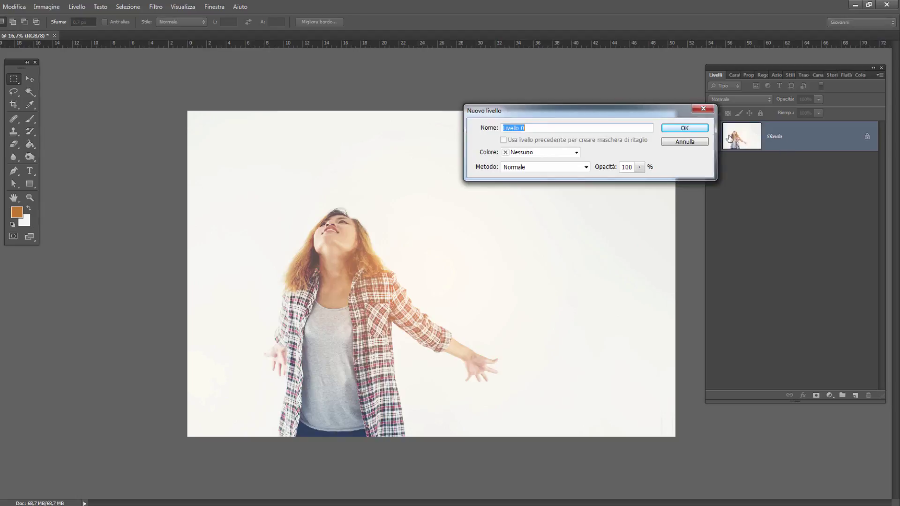
pyautogui.click(703, 130)
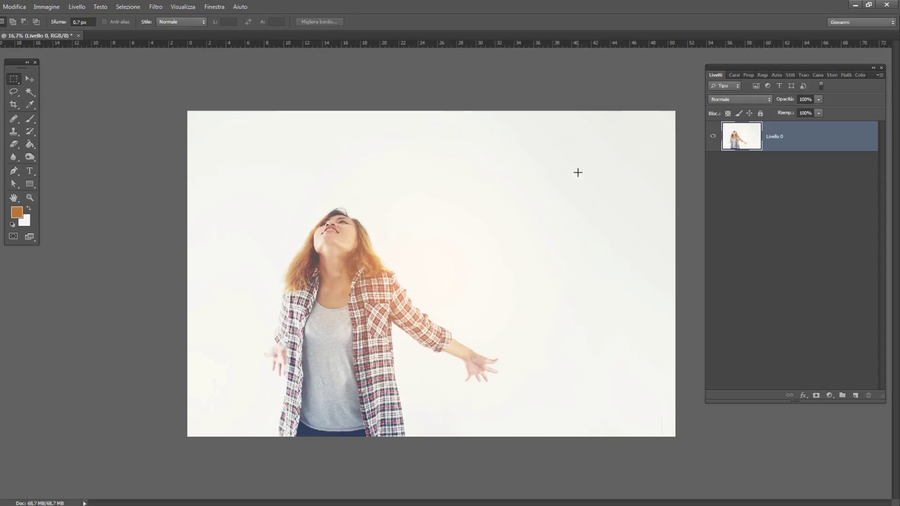
pyautogui.hotkey('ctrl', 'j')
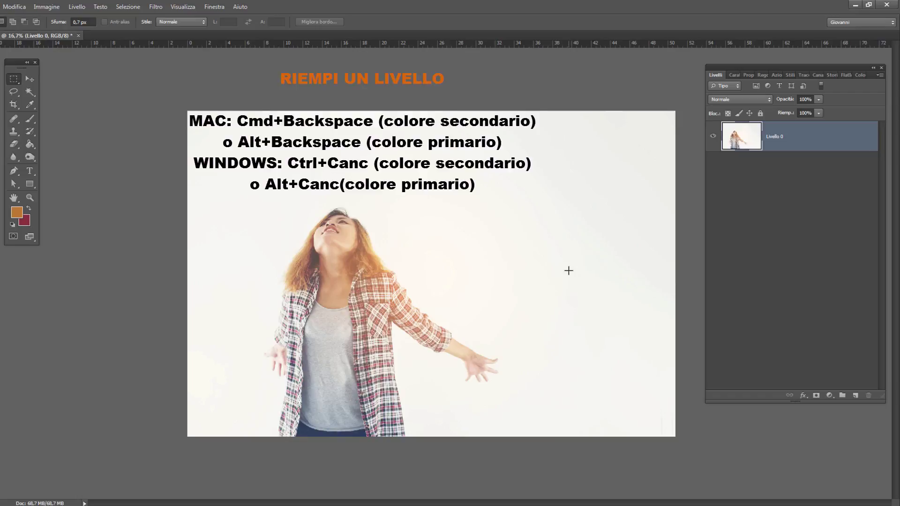
# Step: Test dark red and orange fills on Livello 0, undoing each, then duplicate it as Livello 0 copia
pyautogui.hotkey('ctrl', 'Delete')
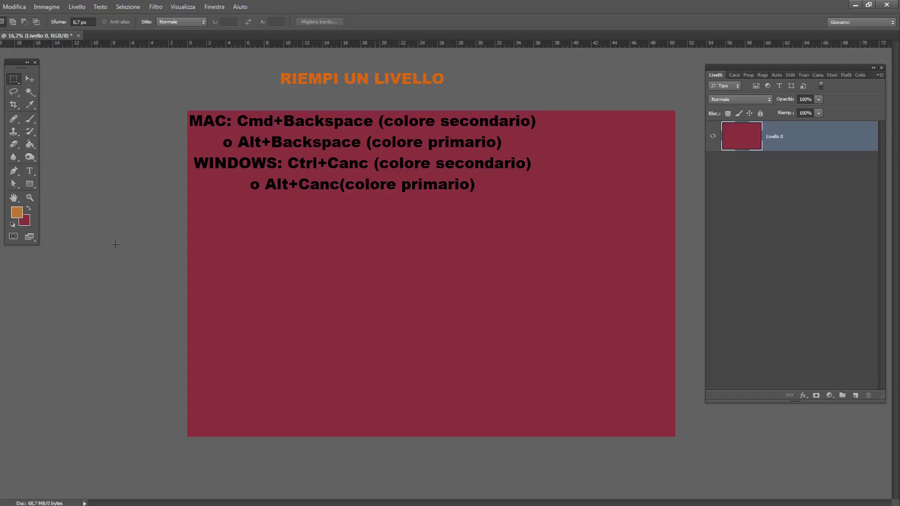
pyautogui.hotkey('ctrl', 'z')
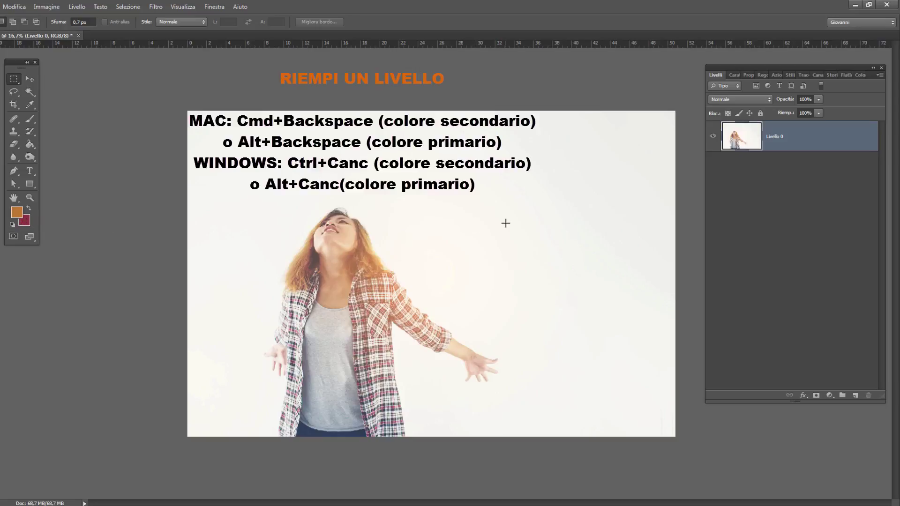
pyautogui.hotkey('alt', 'Delete')
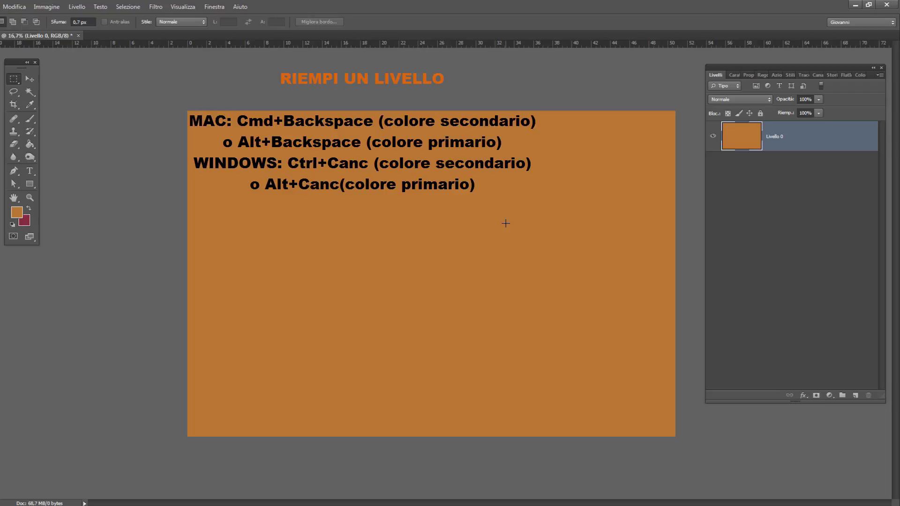
pyautogui.hotkey('ctrl', 'z')
pyautogui.hotkey('ctrl', 'j')
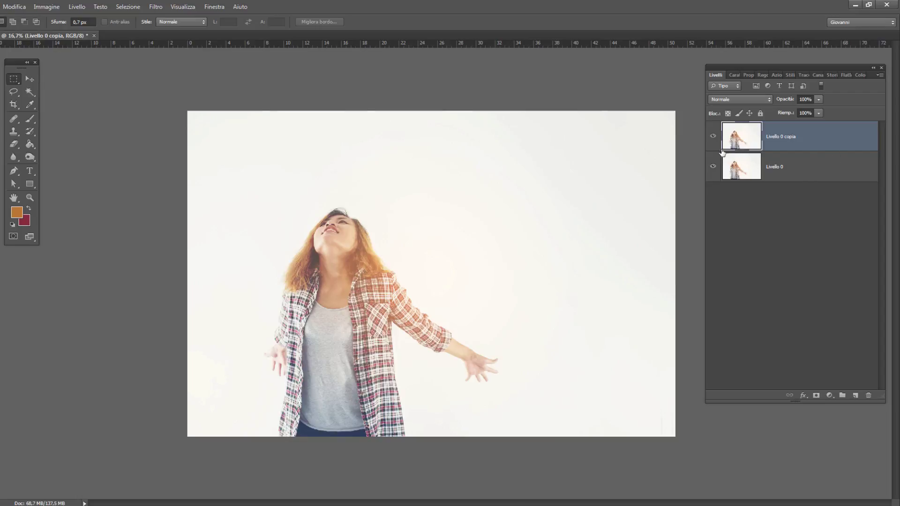
pyautogui.click(712, 137)
pyautogui.click(712, 167)
pyautogui.click(713, 136)
pyautogui.click(713, 167)
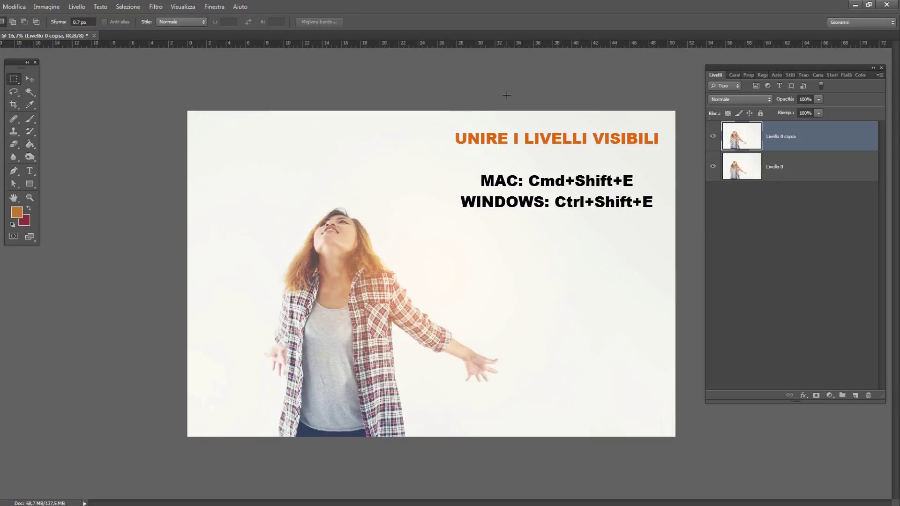
pyautogui.hotkey('ctrl', 'shift', 'e')
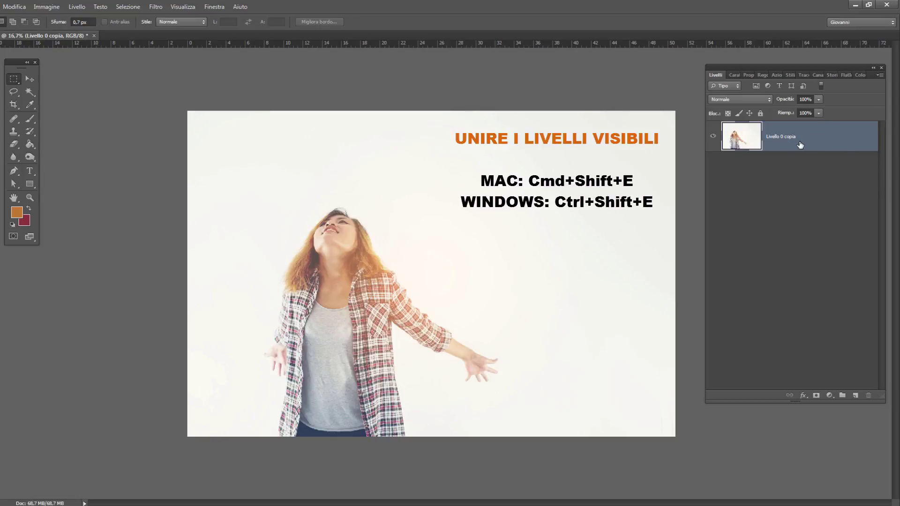
pyautogui.hotkey('ctrl', 'z')
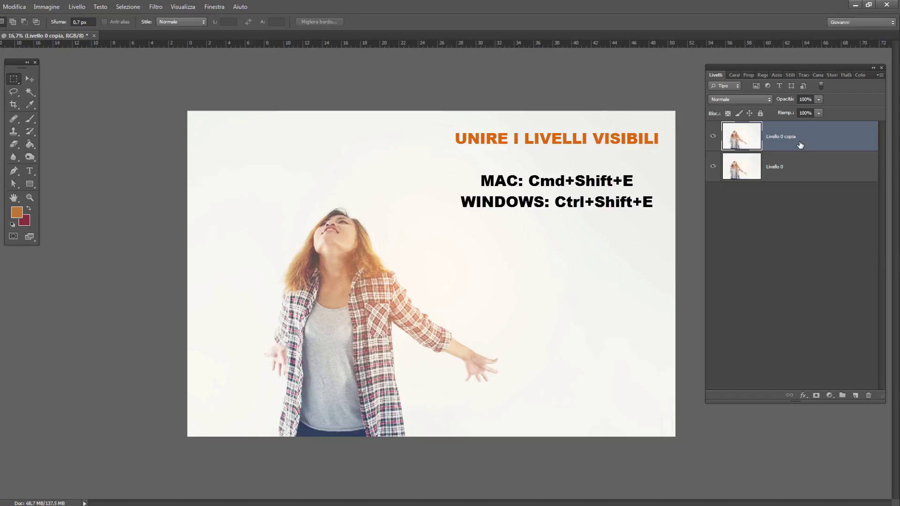
pyautogui.hotkey('ctrl', 'shift', 'e')
pyautogui.hotkey('ctrl', 'z')
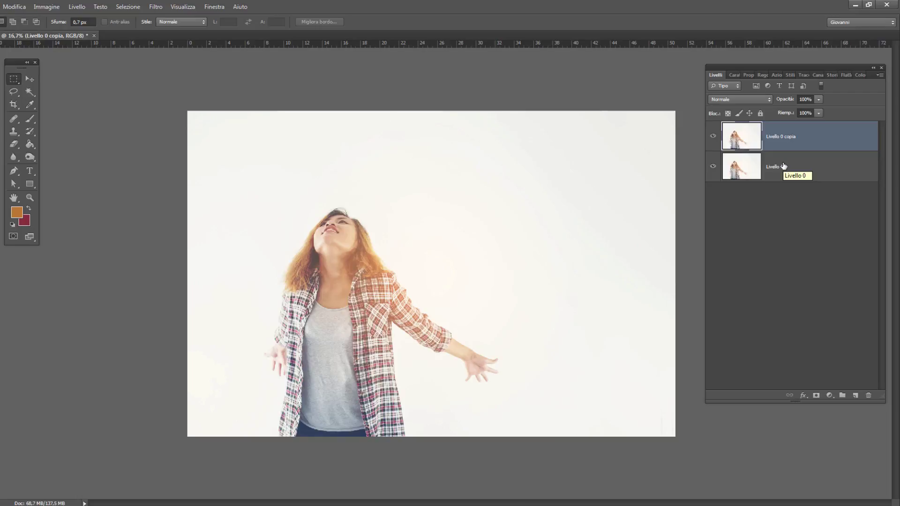
# Step: Select both layers, stamp them into merged layer Livello 1, then reselect Livello 0 copia
pyautogui.keyDown('shift'); pyautogui.click(869, 175); pyautogui.keyUp('shift')
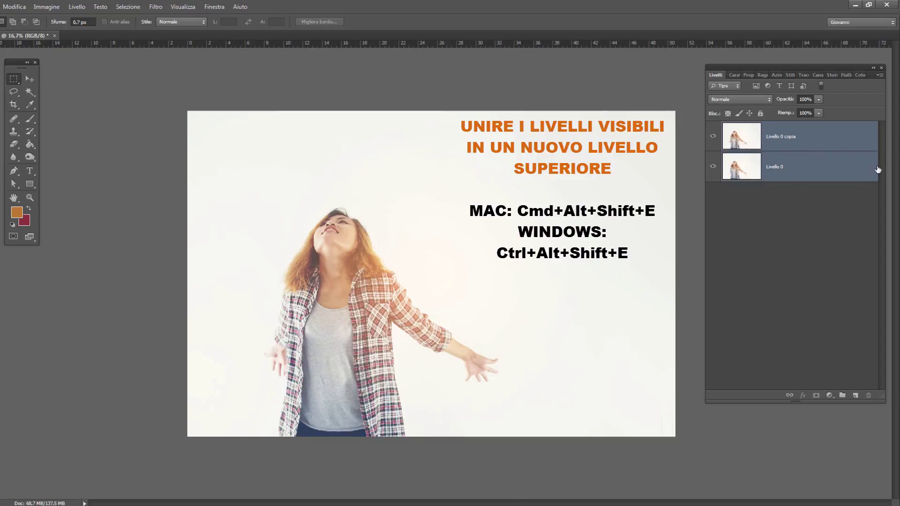
pyautogui.hotkey('ctrl', 'alt', 'shift', 'e')
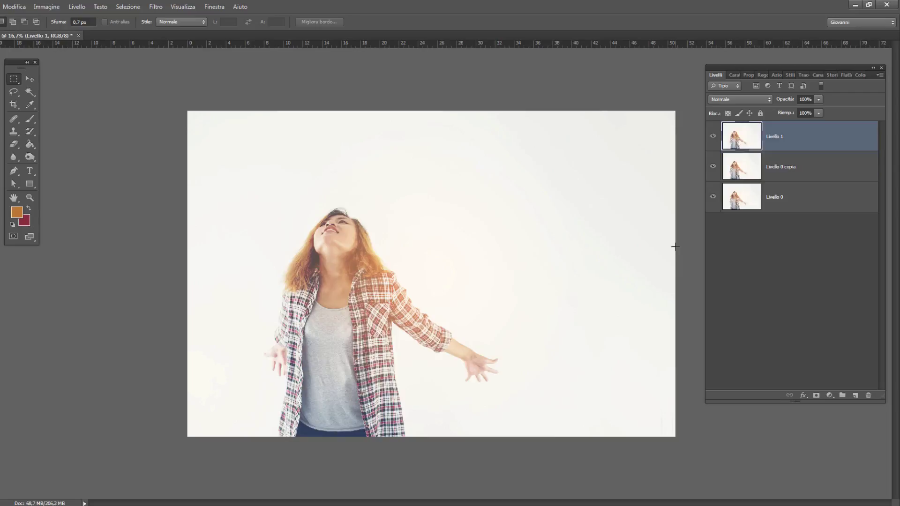
pyautogui.click(797, 167)
pyautogui.press('j')
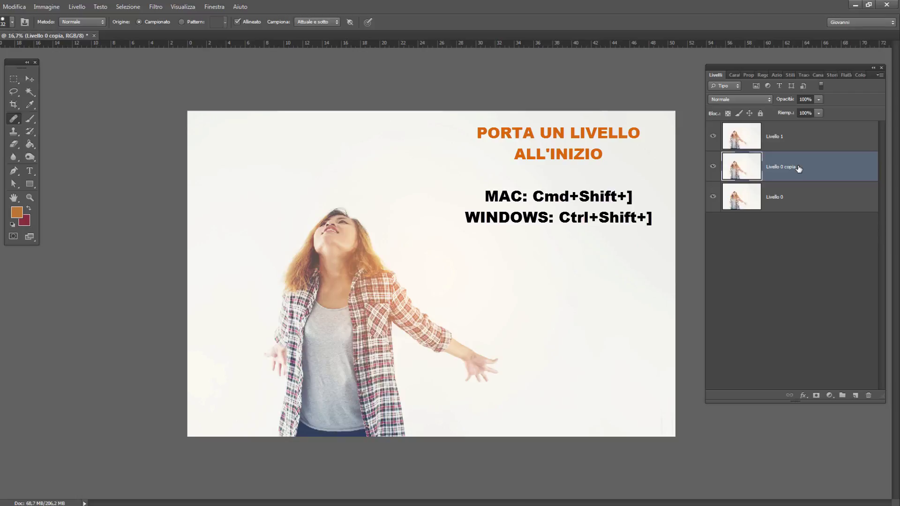
# Step: Bring Livello 0 copia to the front with Ctrl+Shift+] and select all with Ctrl+A
pyautogui.hotkey('ctrl', 'shift', ']')
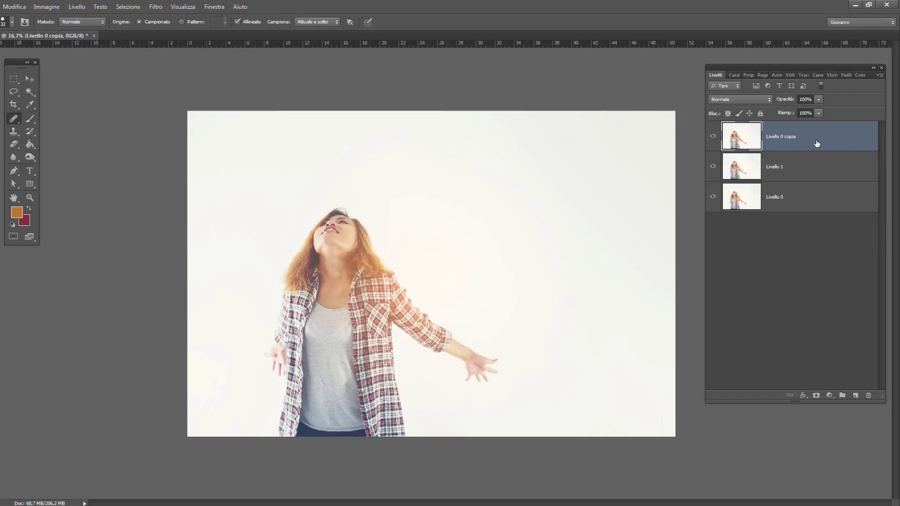
pyautogui.hotkey('ctrl', 'a')
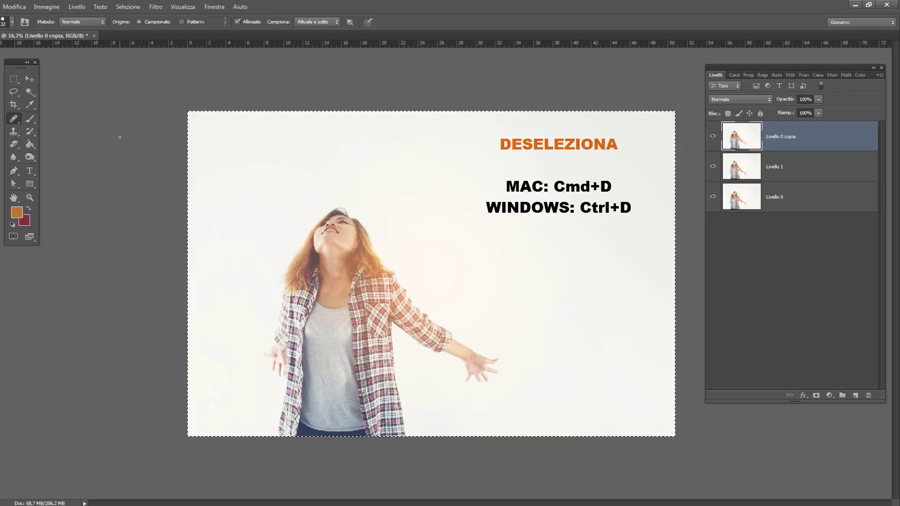
# Step: Deselect the photo with Ctrl+D and switch to the Rectangular Marquee tool
pyautogui.hotkey('ctrl', 'd')
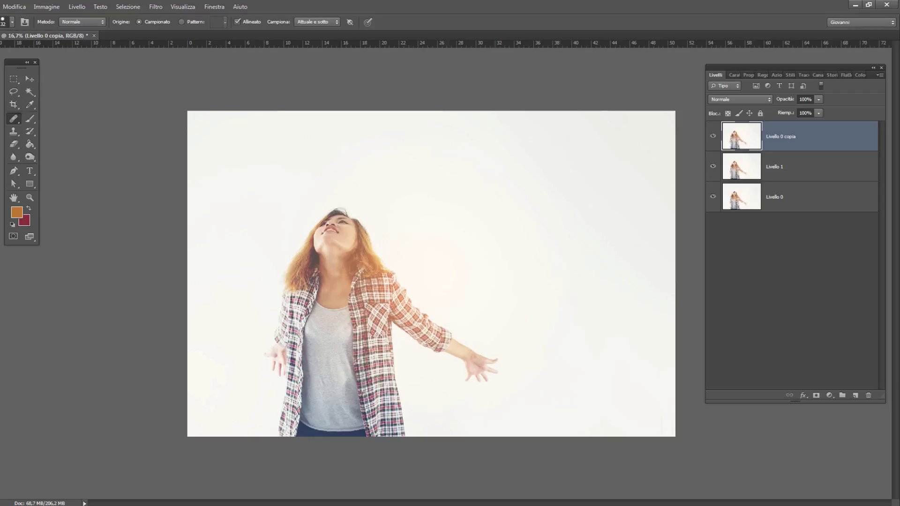
pyautogui.press('m')
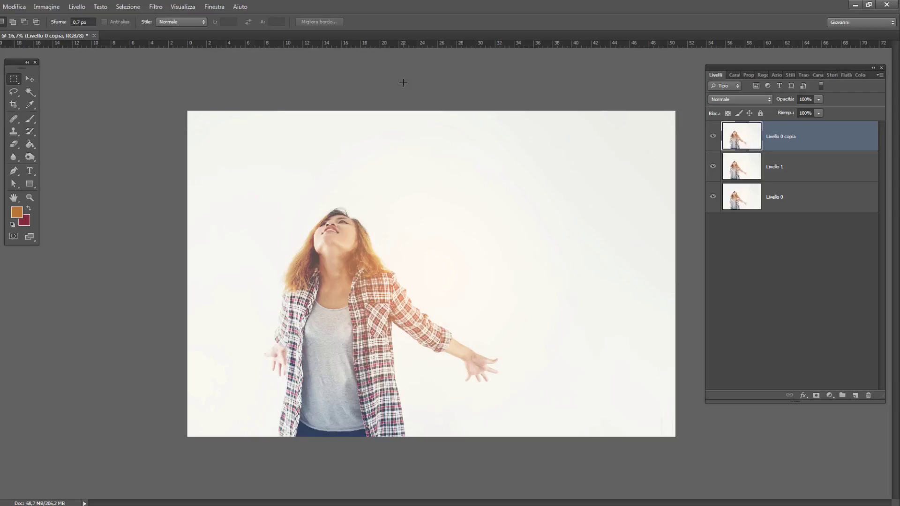
# Step: With the Brush tool, zoom into the hair and Alt-sample its darker brown as foreground colour
pyautogui.scroll(1, 403, 82)
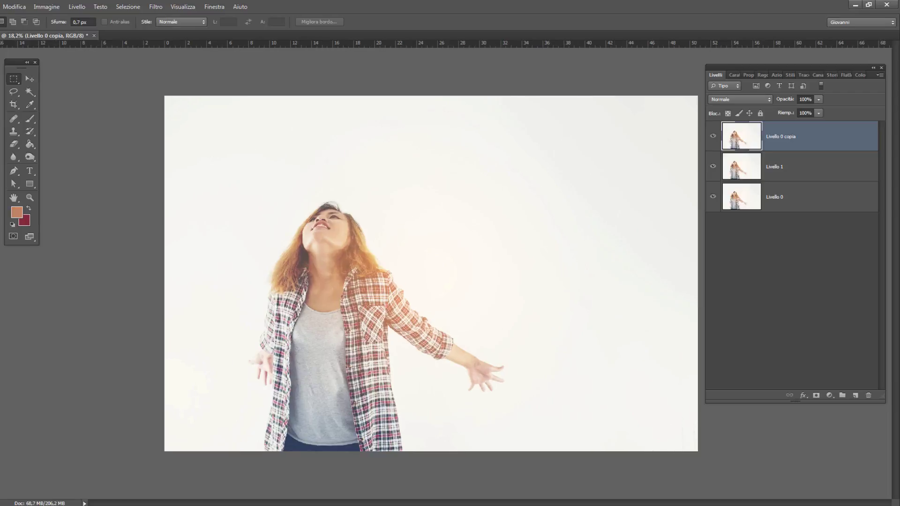
pyautogui.click(29, 120)
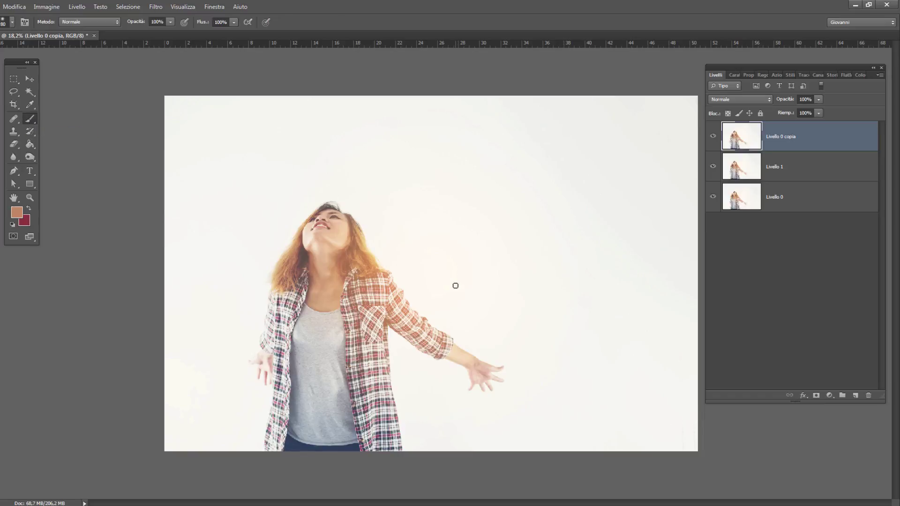
pyautogui.scroll(2, 349, 272)
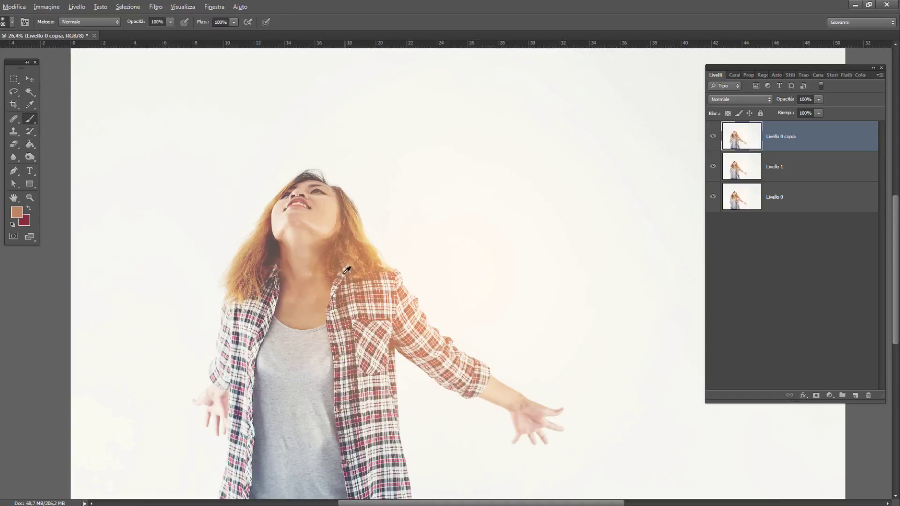
pyautogui.scroll(1, 346, 270)
pyautogui.scroll(1, 347, 270)
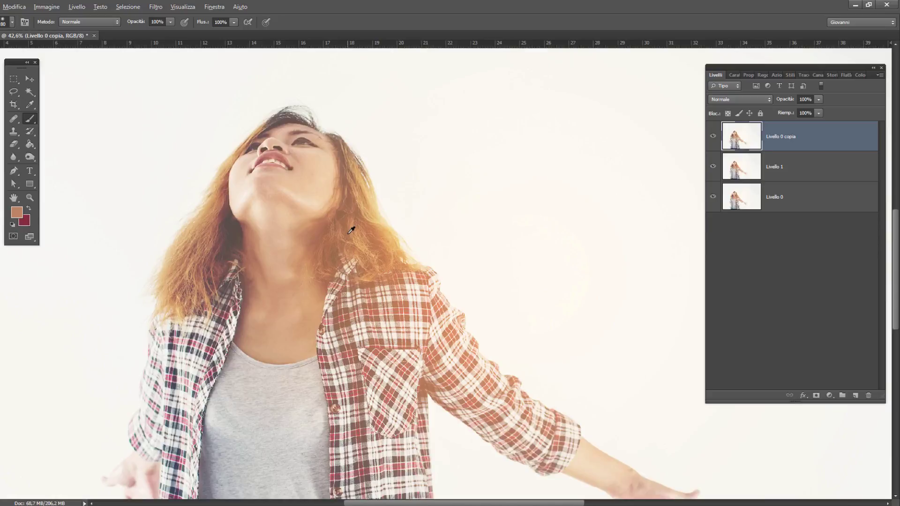
pyautogui.scroll(2, 350, 230)
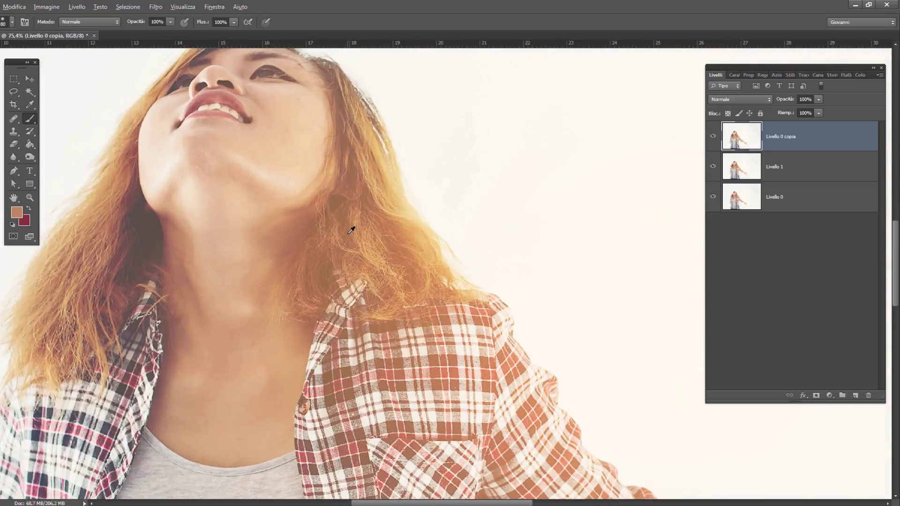
pyautogui.scroll(-2, 350, 230)
pyautogui.scroll(2, 350, 229)
pyautogui.scroll(-1, 351, 230)
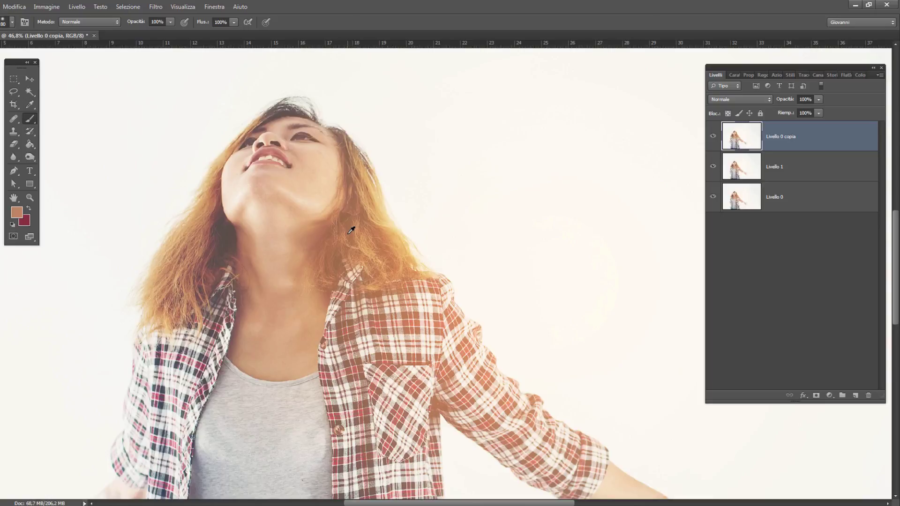
pyautogui.keyDown('alt'); pyautogui.click(205, 234); pyautogui.keyUp('alt')
pyautogui.hotkey('ctrl', '+')
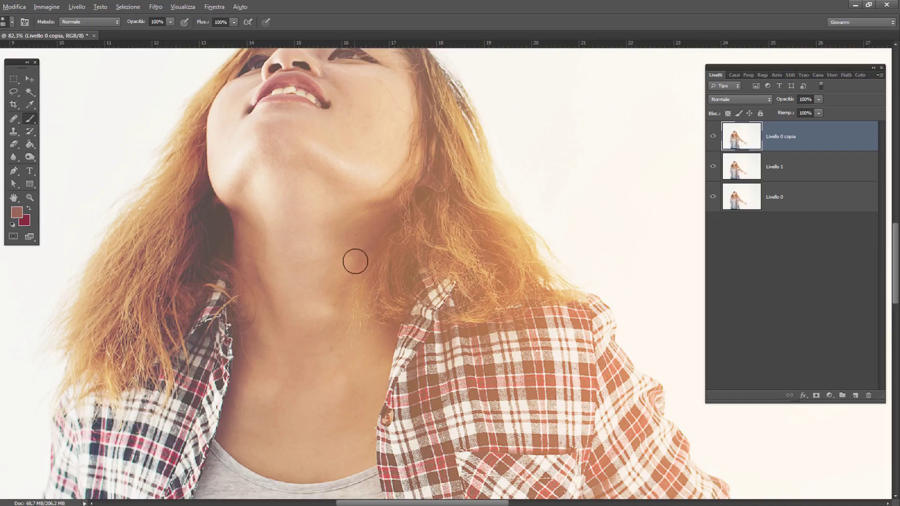
pyautogui.keyDown('alt'); pyautogui.scroll(-5, 337, 252); pyautogui.keyUp('alt')
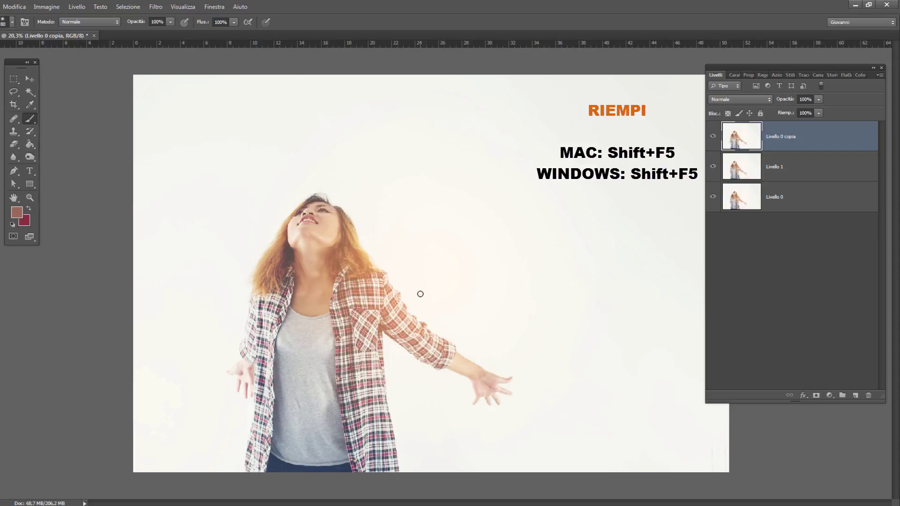
# Step: Open the Fill dialog with Shift+F5 and expand the Usa content list
pyautogui.hotkey('shift', 'F5')
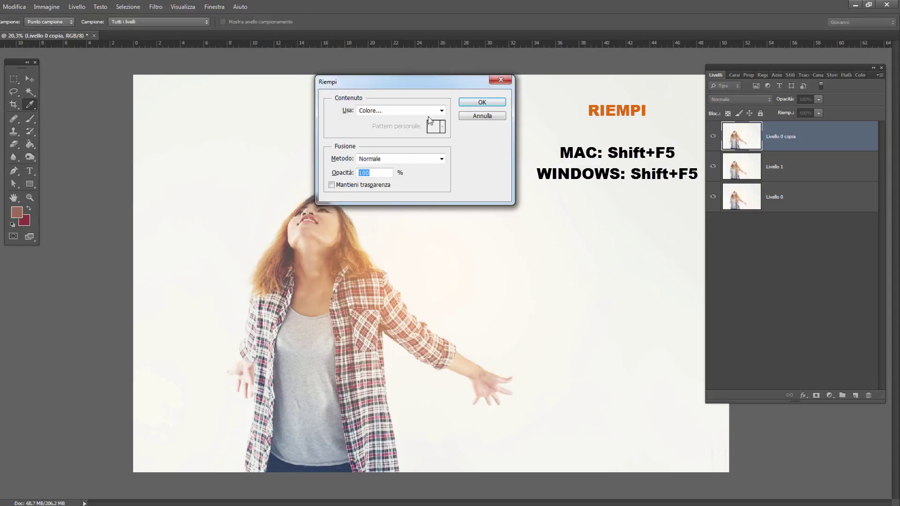
pyautogui.click(404, 113)
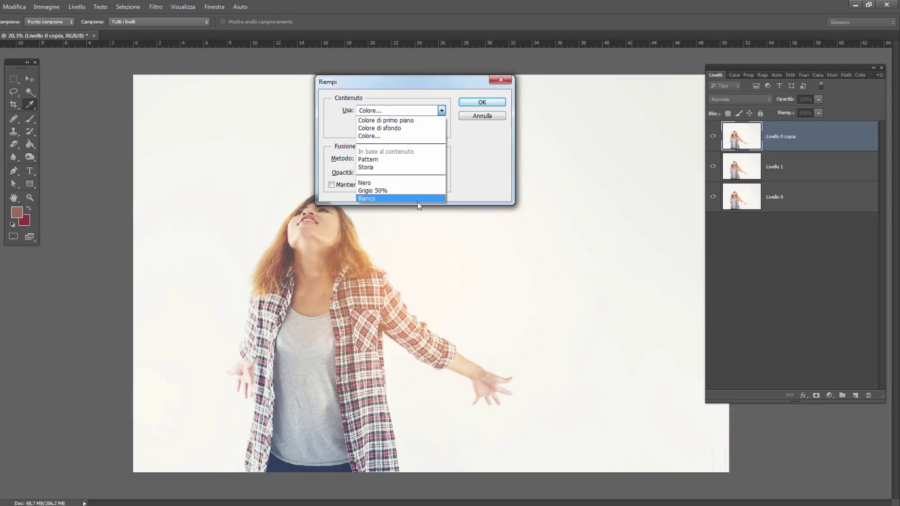
# Step: Choose Colore…, pick a light turquoise in the Color Picker, and apply it to Livello 0 copia
pyautogui.click(384, 135)
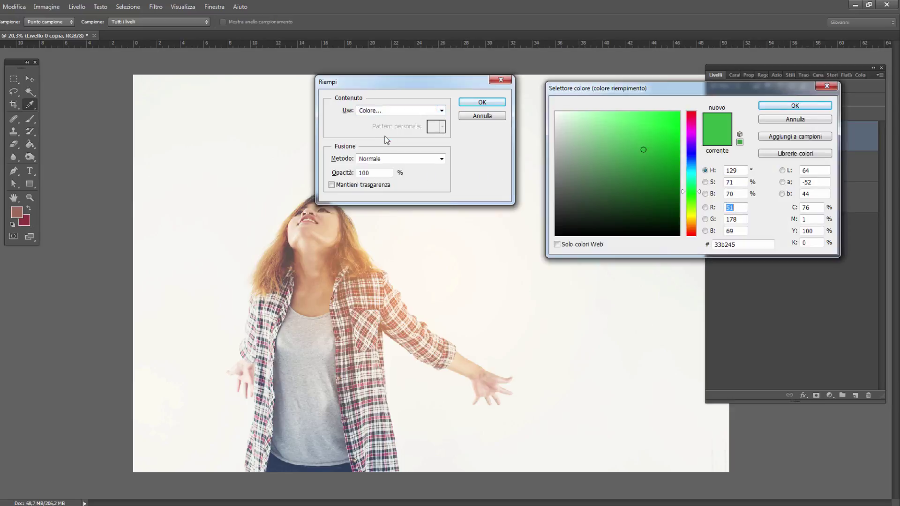
pyautogui.moveTo(634, 89); pyautogui.dragTo(615, 82)
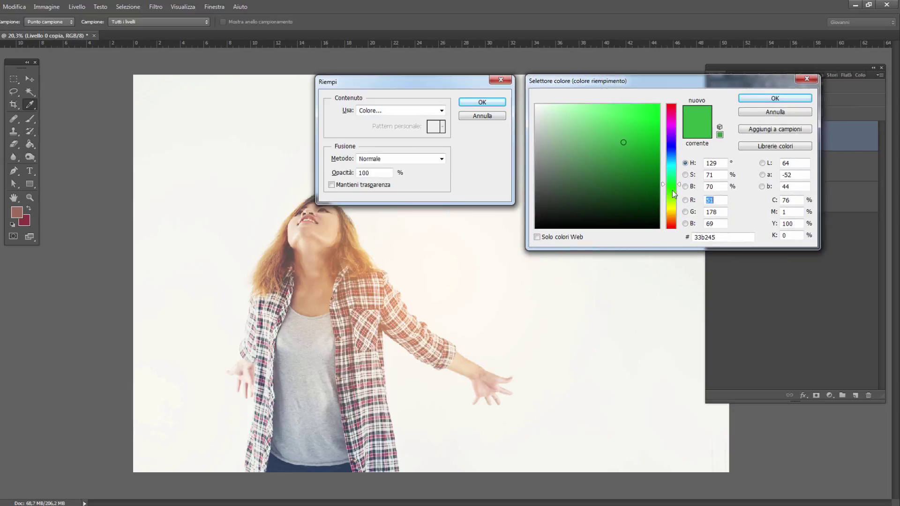
pyautogui.click(671, 149)
pyautogui.click(607, 130)
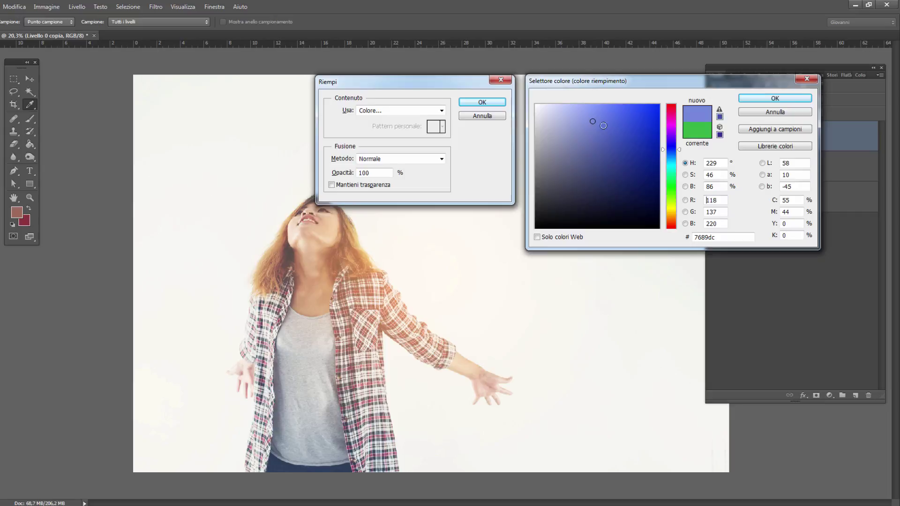
pyautogui.click(671, 167)
pyautogui.click(618, 144)
pyautogui.click(623, 126)
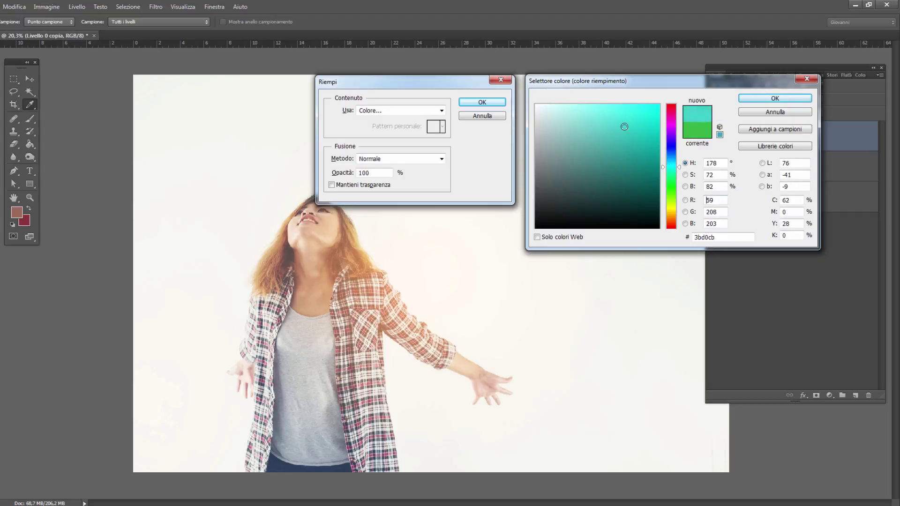
pyautogui.click(787, 101)
pyautogui.click(487, 104)
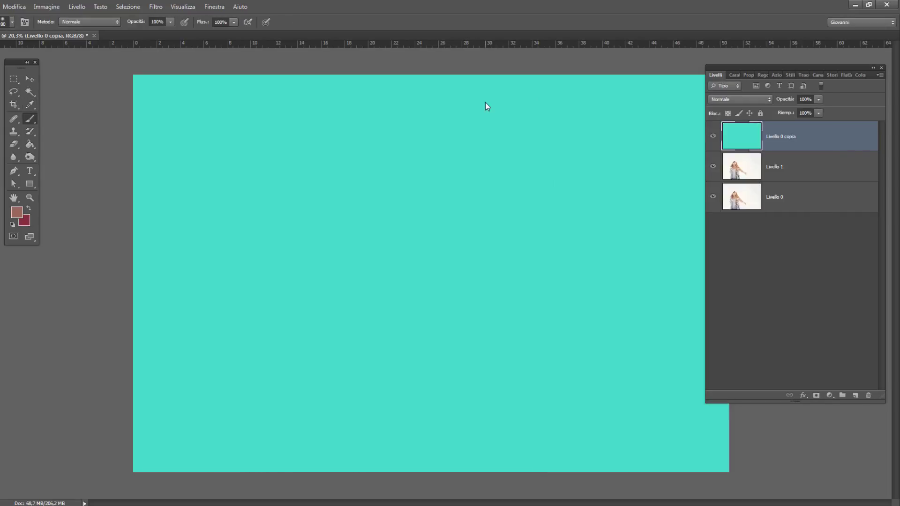
pyautogui.press('b')
pyautogui.scroll(-2, 335, 231)
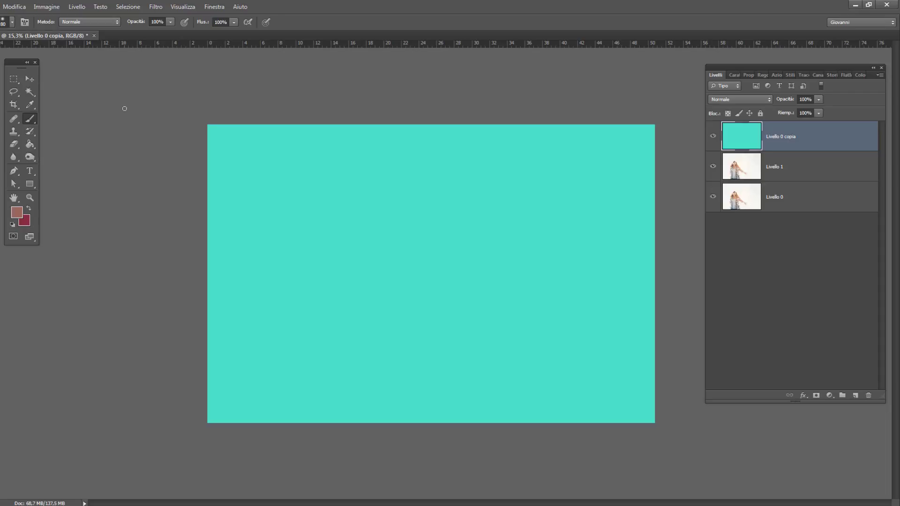
# Step: Close the document whose top layer is filled turquoise
pyautogui.hotkey('ctrl', 'w')
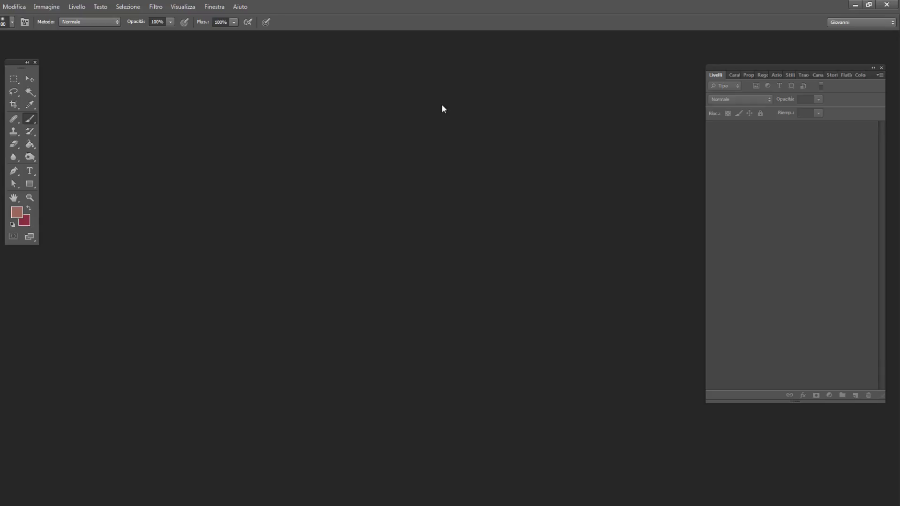
# Step: Pick the Carta internazionale A4 preset for a new document, then cancel without creating it
pyautogui.hotkey('ctrl', 'n')
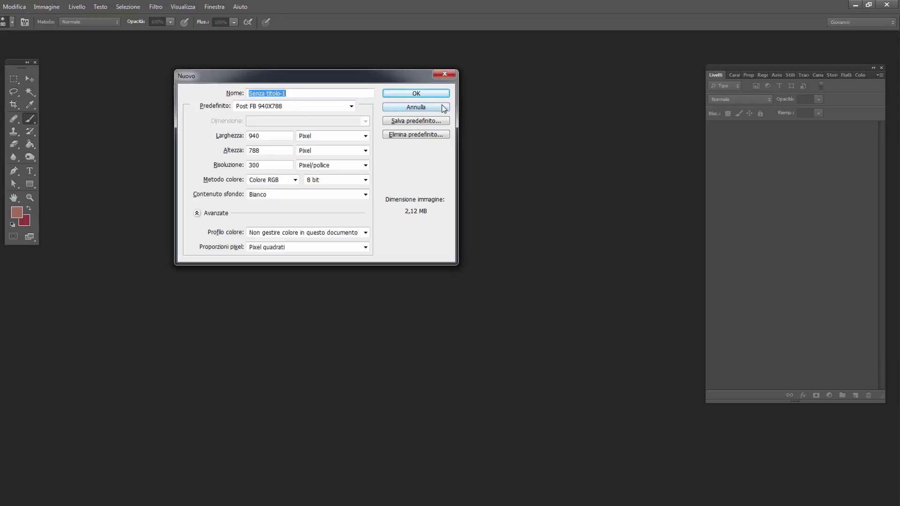
pyautogui.click(351, 106)
pyautogui.click(264, 210)
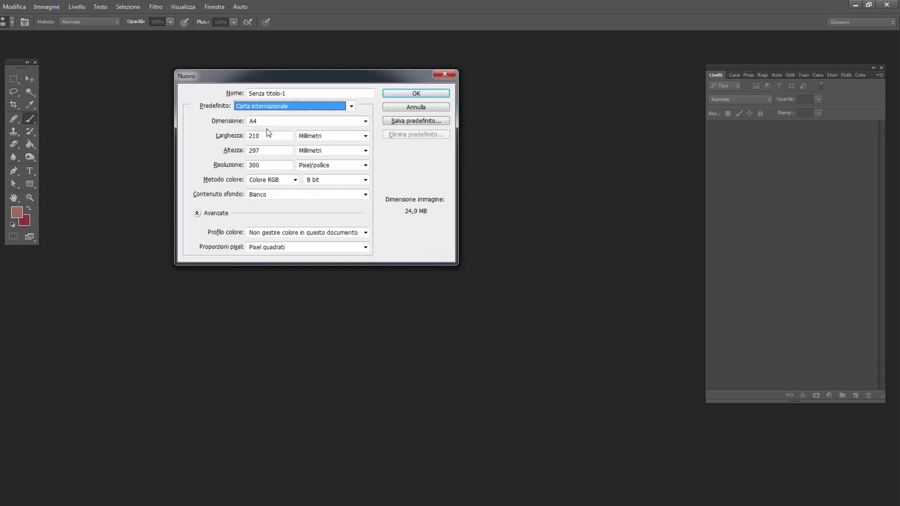
pyautogui.moveTo(196, 75); pyautogui.dragTo(318, 72)
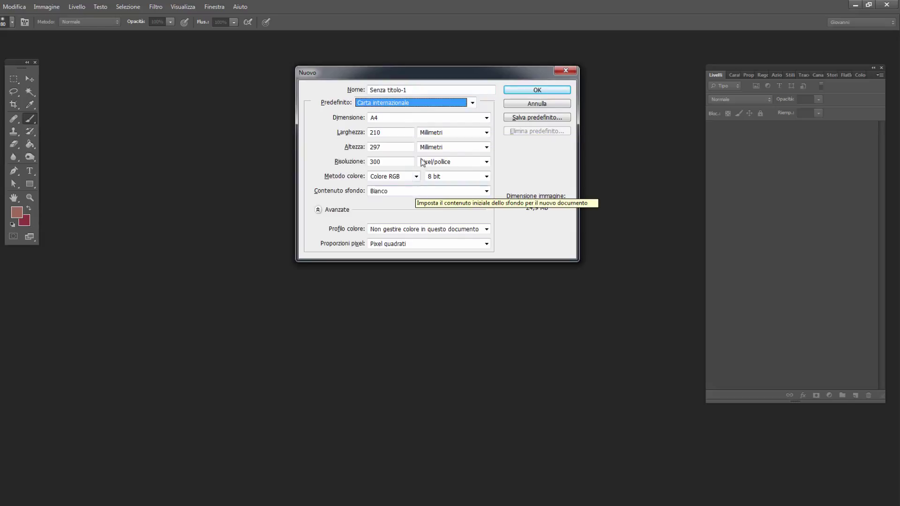
pyautogui.click(564, 103)
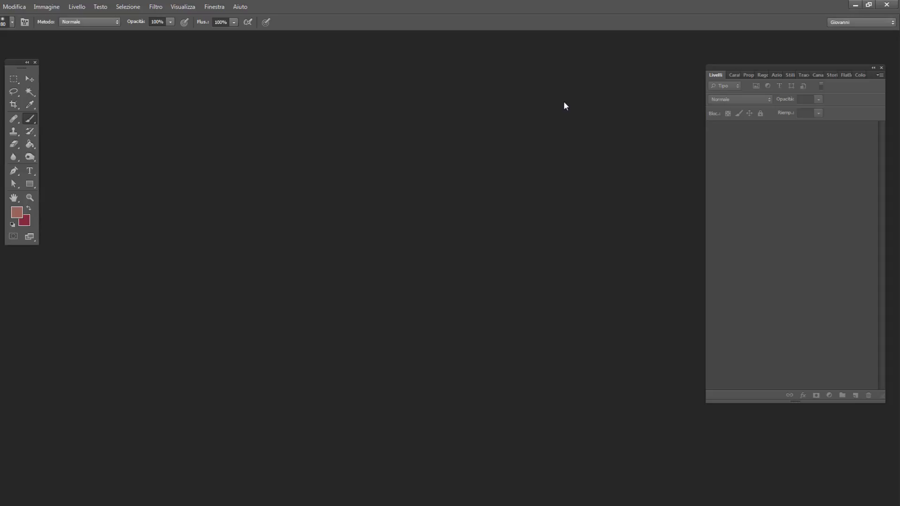